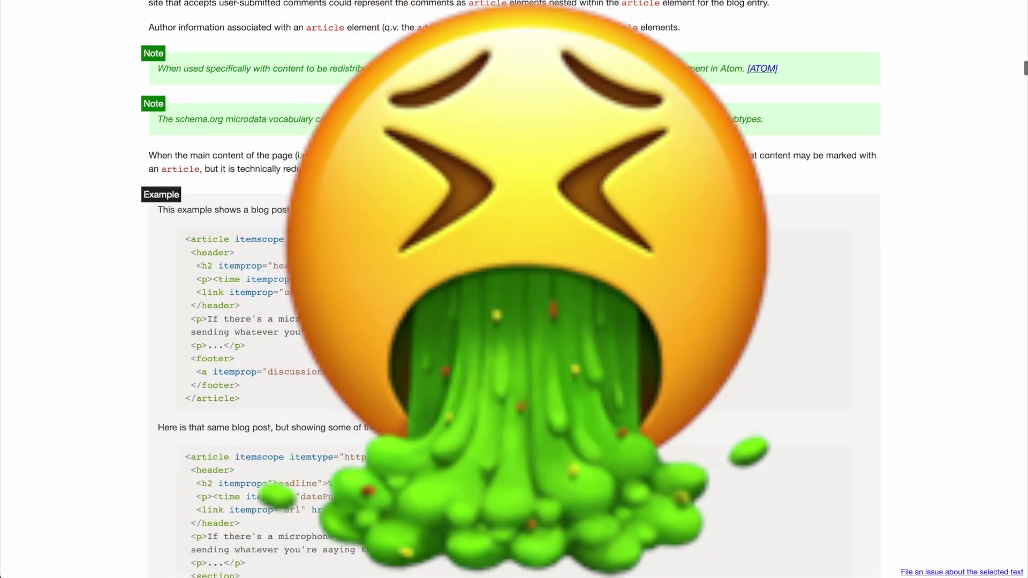
- Scroll the HTML spec past the article examples to 4.3.3 The section element
{"action": "scroll", "coordinate": [643, 390], "scroll_direction": "down", "scroll_amount": 20}
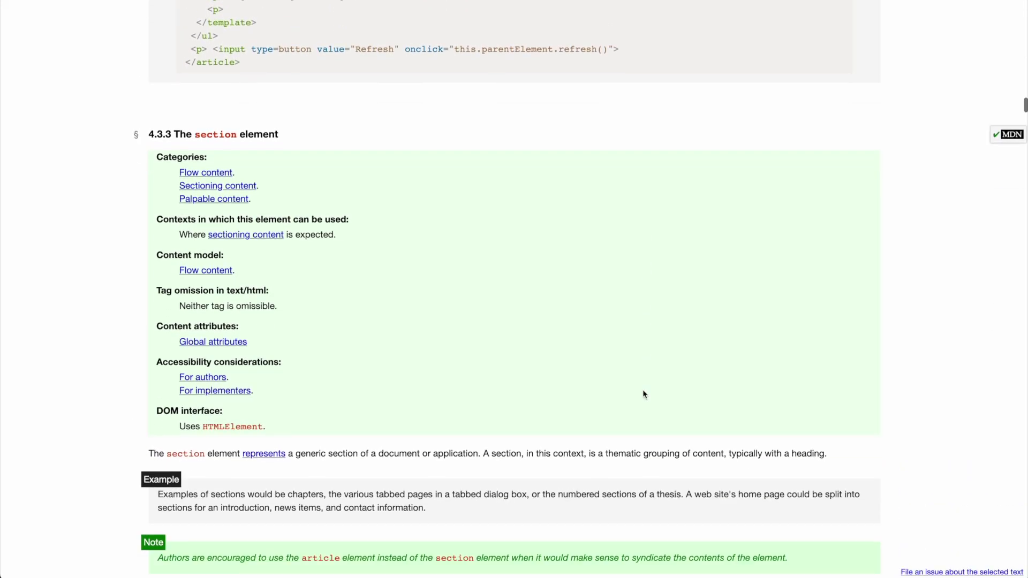
{"action": "scroll", "coordinate": [644, 394], "scroll_direction": "down", "scroll_amount": 5}
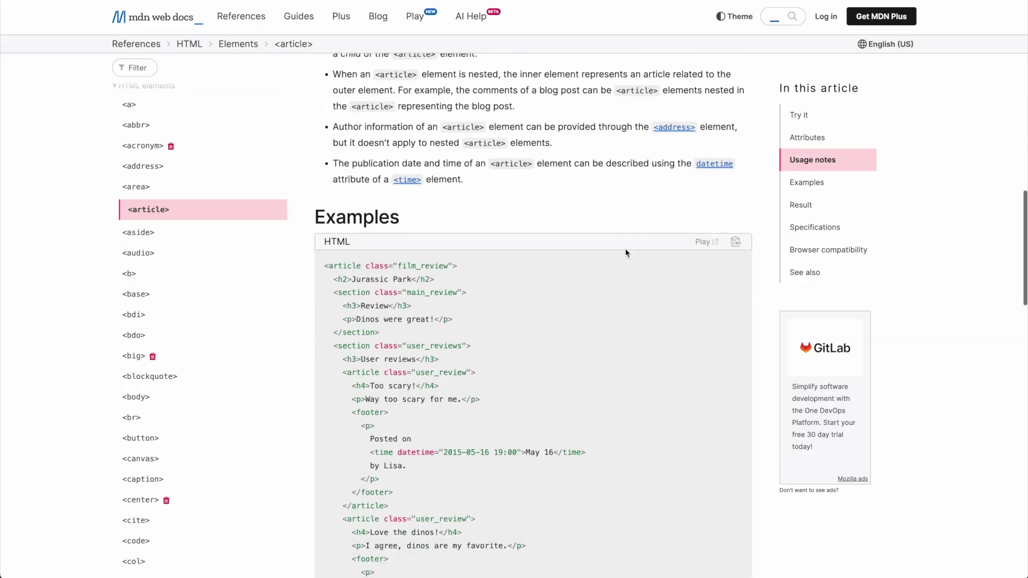
{"action": "scroll", "coordinate": [627, 252], "scroll_direction": "down", "scroll_amount": 1}
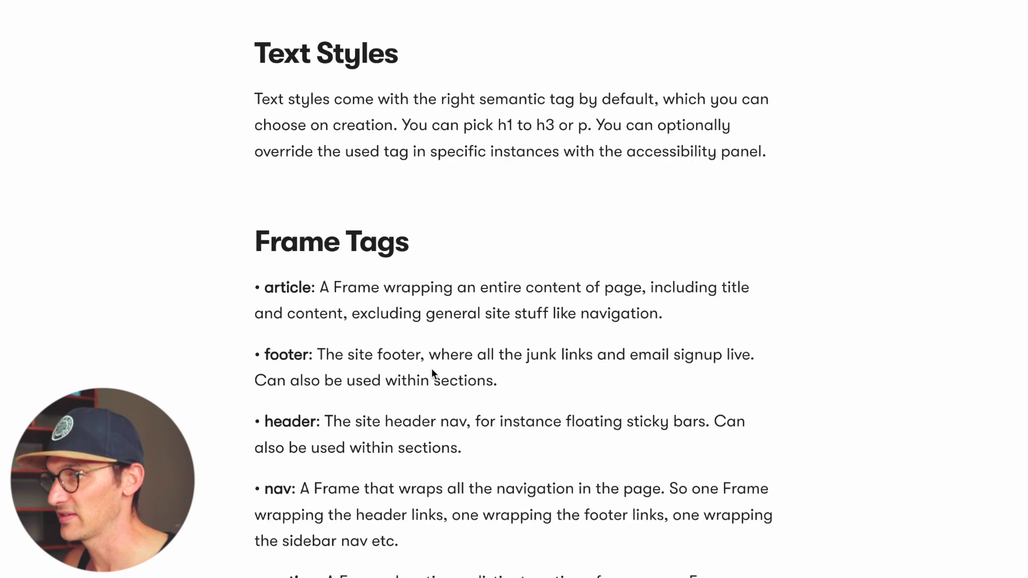
- Read the Frame Tags descriptions for article, footer, header, nav and section, then clear the highlighting
{"action": "scroll", "coordinate": [431, 368], "scroll_direction": "up", "scroll_amount": 1}
{"action": "scroll", "coordinate": [391, 305], "scroll_direction": "down", "scroll_amount": 4}
{"action": "left_click_drag", "start_coordinate": [252, 113], "coordinate": [697, 434]}
{"action": "left_click", "coordinate": [740, 478]}
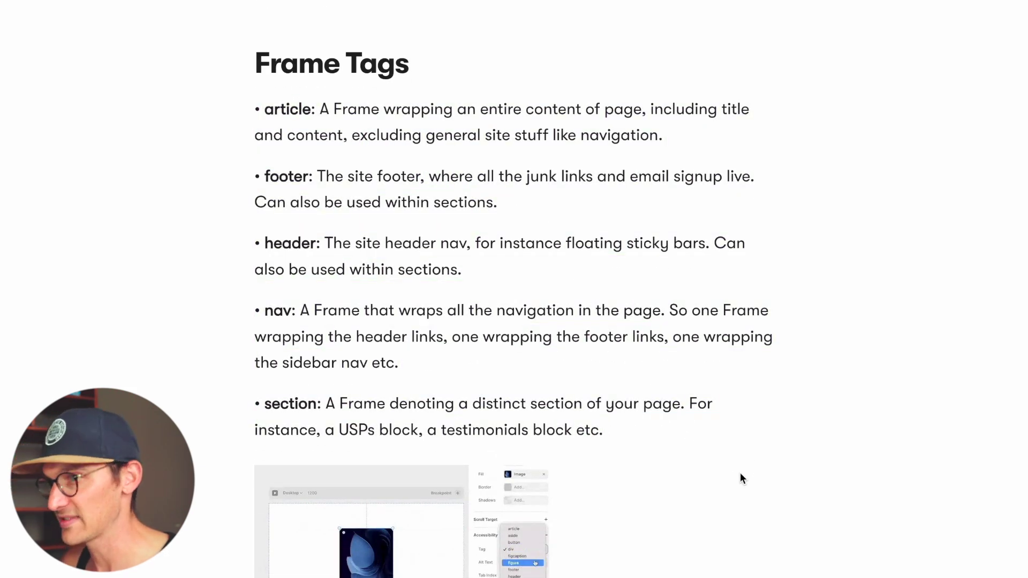
{"action": "left_click_drag", "start_coordinate": [730, 436], "coordinate": [264, 96]}
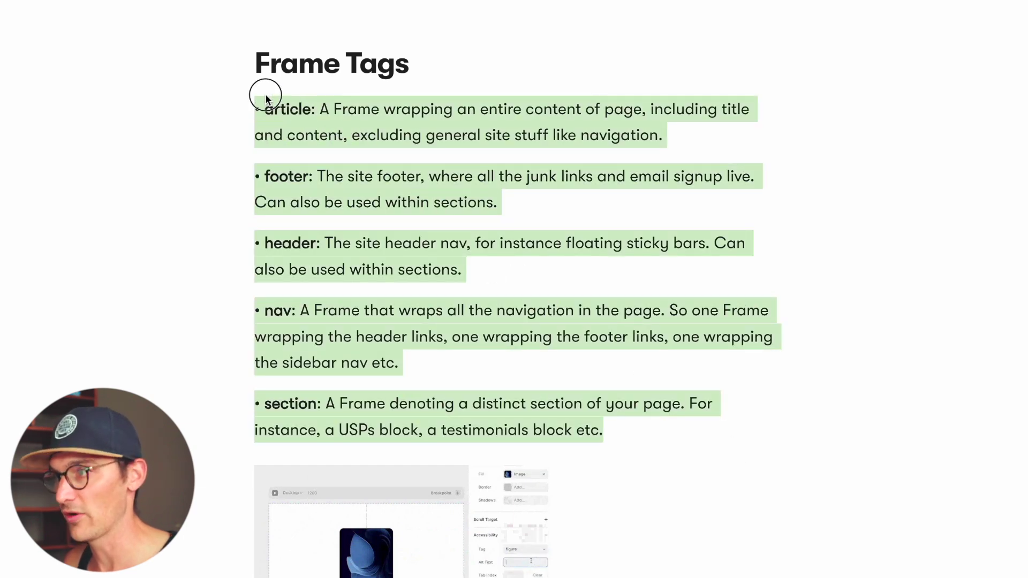
{"action": "left_click", "coordinate": [443, 208]}
{"action": "left_click_drag", "start_coordinate": [675, 136], "coordinate": [190, 105]}
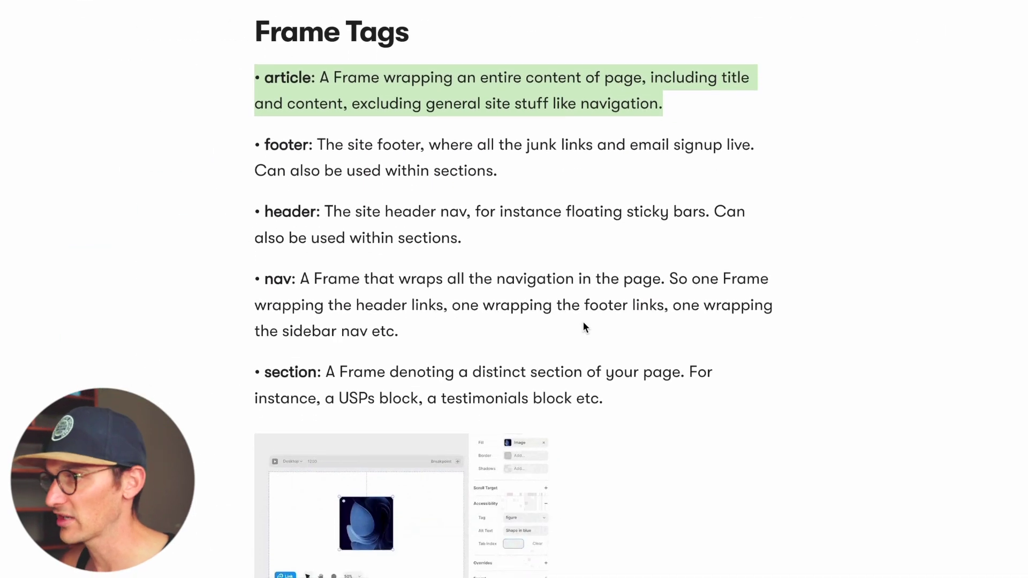
{"action": "left_click", "coordinate": [869, 101]}
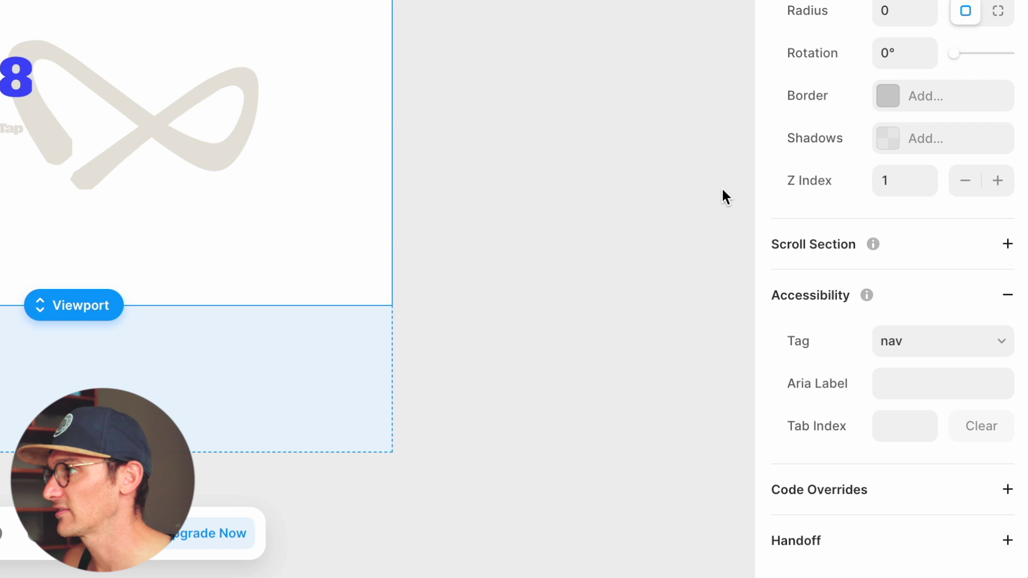
{"action": "mouse_move", "coordinate": [863, 291]}
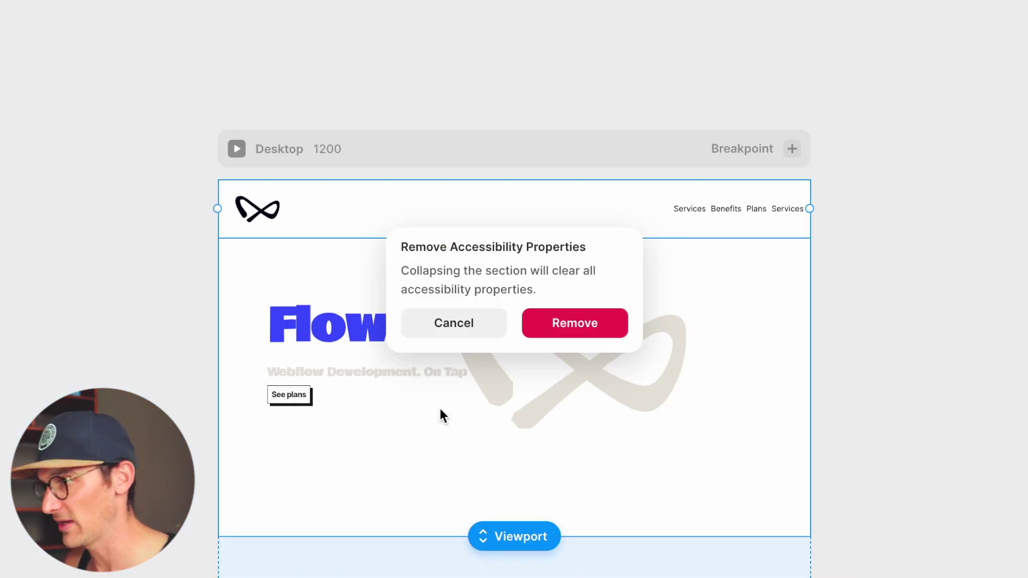
- Cancel removing the header frame's accessibility properties, keeping tag nav with empty Aria Label and Tab Index
{"action": "left_click", "coordinate": [437, 323]}
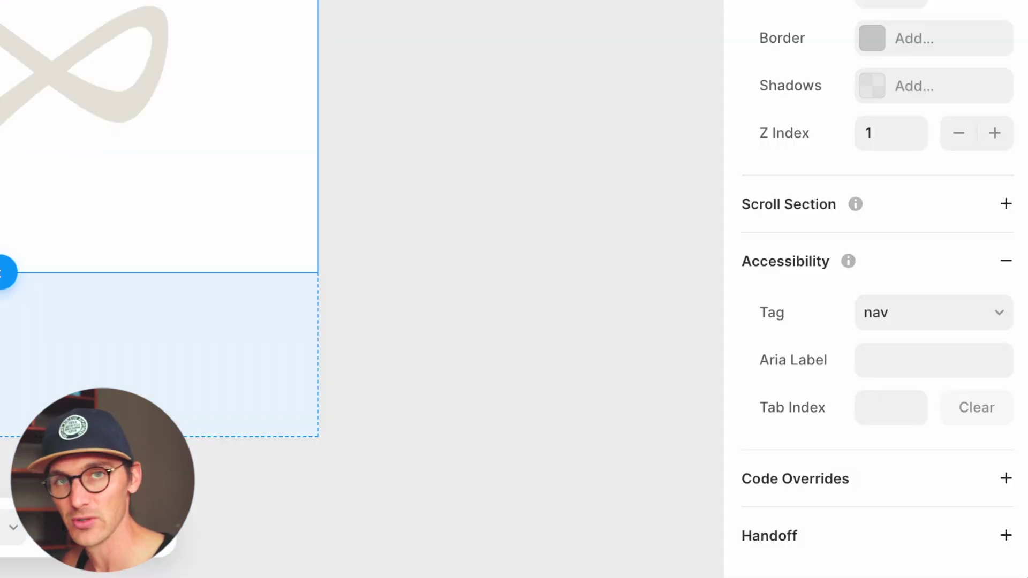
{"action": "left_click", "coordinate": [878, 364]}
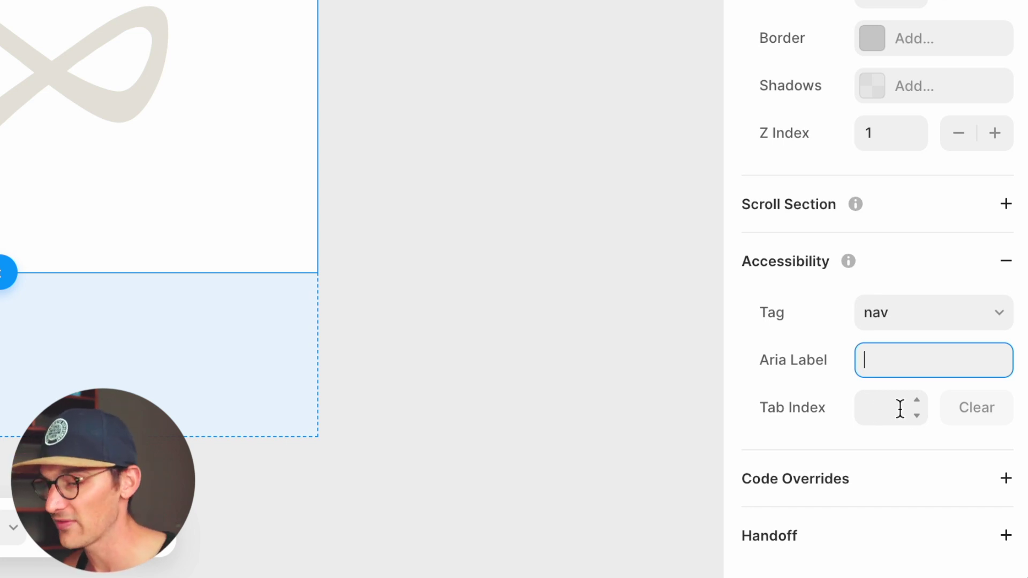
{"action": "left_click", "coordinate": [917, 401]}
{"action": "left_click", "coordinate": [917, 401]}
{"action": "left_click", "coordinate": [917, 401]}
{"action": "left_click", "coordinate": [917, 401]}
{"action": "left_click", "coordinate": [918, 416]}
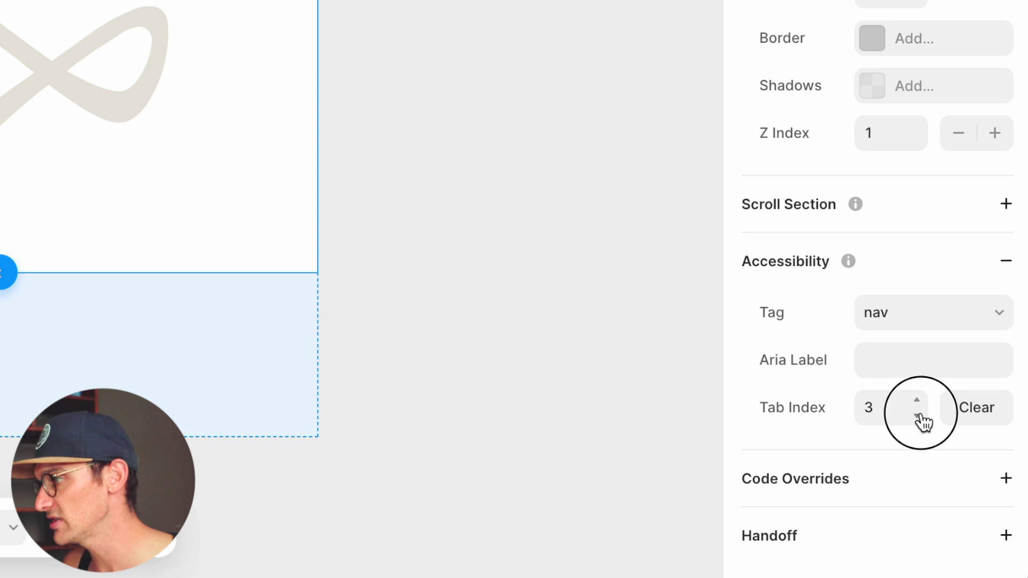
{"action": "left_click", "coordinate": [918, 417]}
{"action": "left_click", "coordinate": [917, 417]}
{"action": "left_click", "coordinate": [920, 313]}
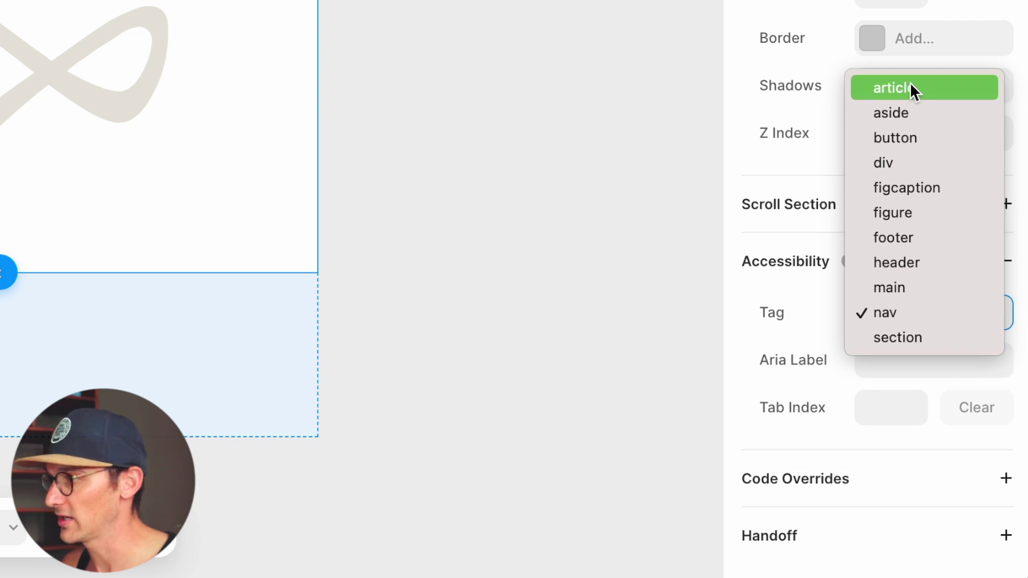
- Leave the nav tag unchanged and draw a new 600×436 frame inside the Desktop page
{"action": "left_click", "coordinate": [784, 319]}
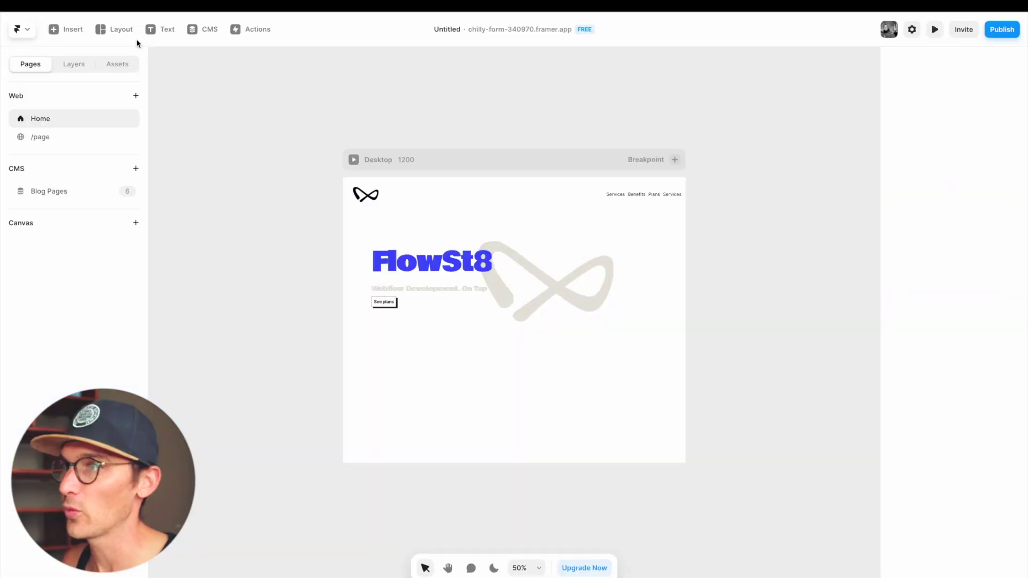
{"action": "left_click", "coordinate": [128, 31]}
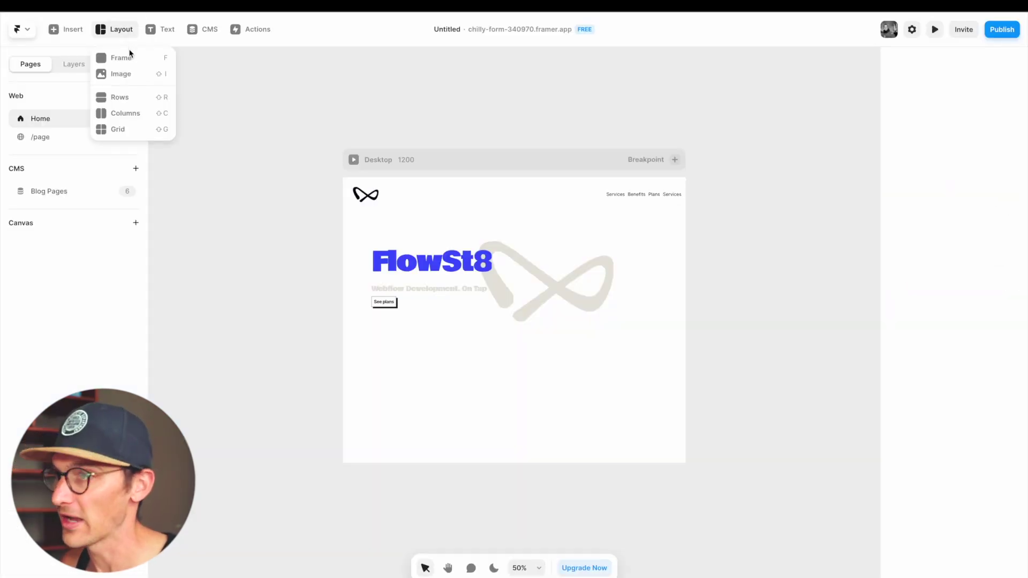
{"action": "left_click", "coordinate": [129, 56]}
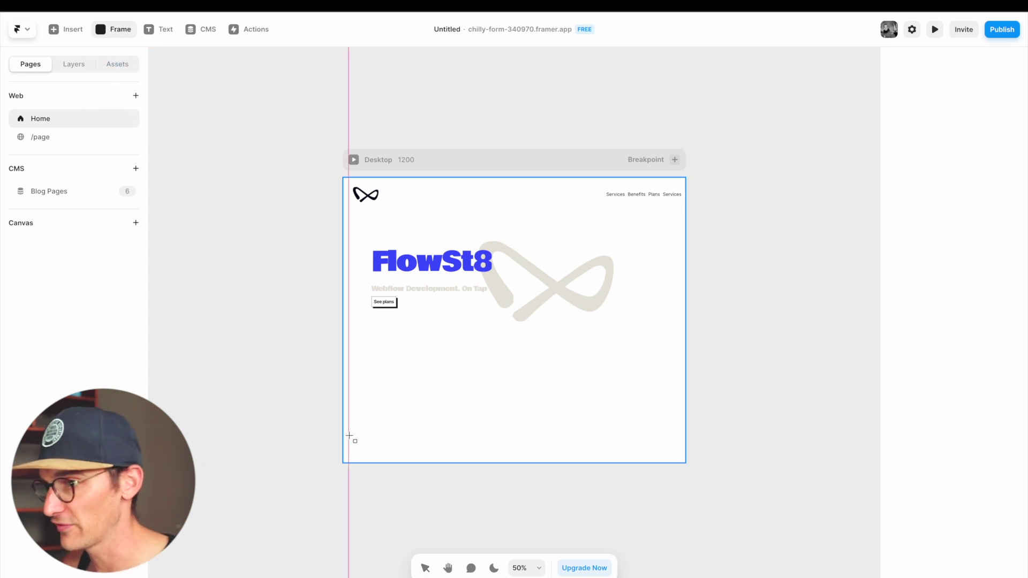
{"action": "left_click_drag", "start_coordinate": [375, 347], "coordinate": [545, 471]}
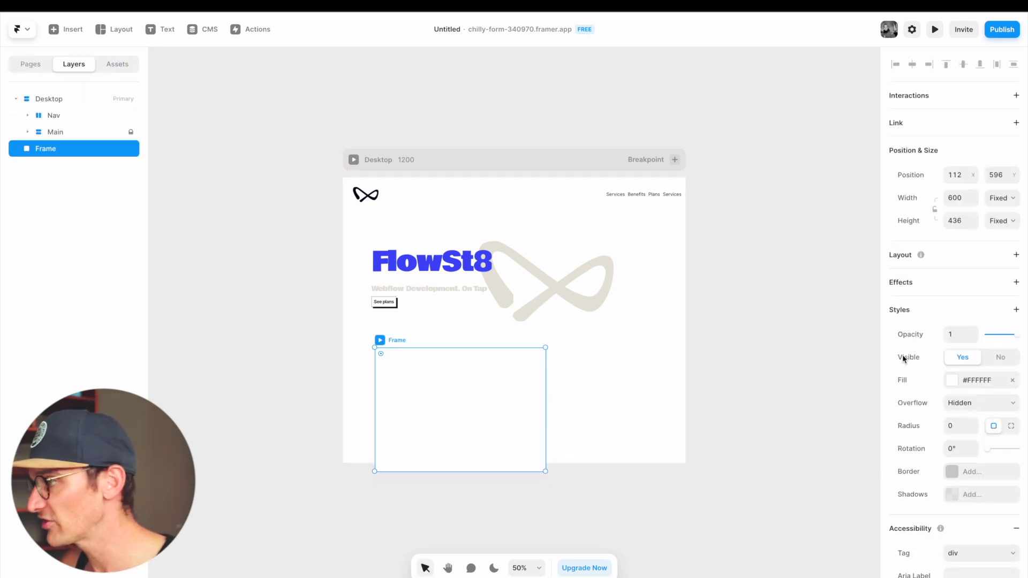
- Check the new frame's Accessibility tag options, leaving it as div
{"action": "scroll", "coordinate": [799, 311], "scroll_direction": "up", "scroll_amount": 2}
{"action": "scroll", "coordinate": [800, 312], "scroll_direction": "down", "scroll_amount": 4}
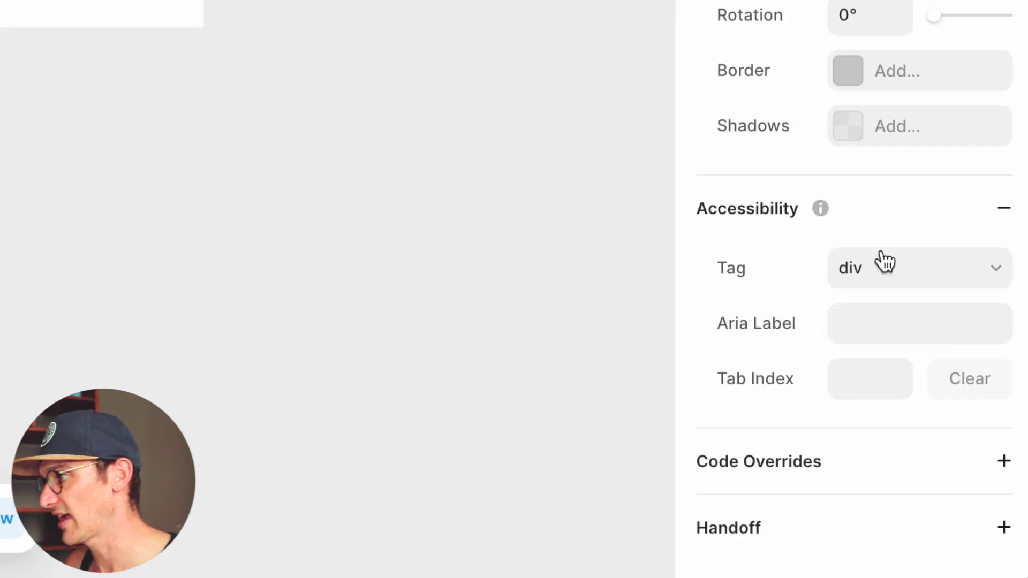
{"action": "left_click", "coordinate": [885, 261]}
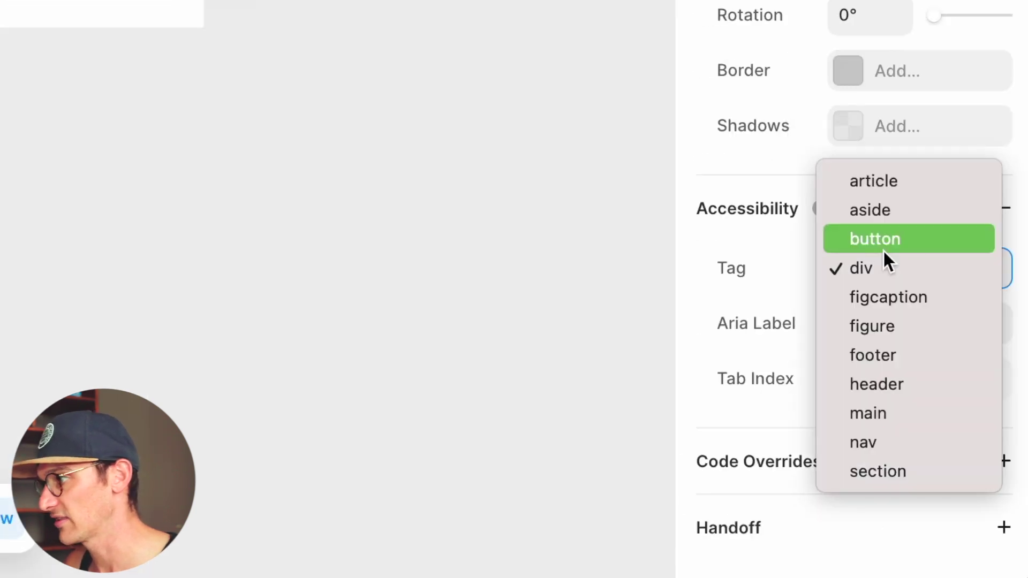
{"action": "left_click", "coordinate": [718, 243]}
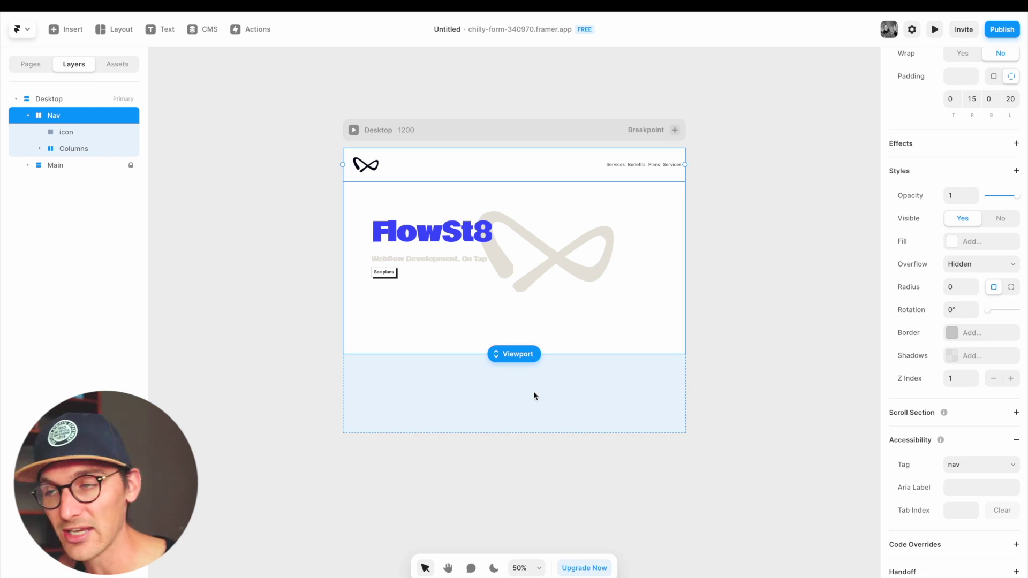
- Select the FlowSt8 heading through Main, Hero, Hero Content and Rows
{"action": "left_click", "coordinate": [551, 392]}
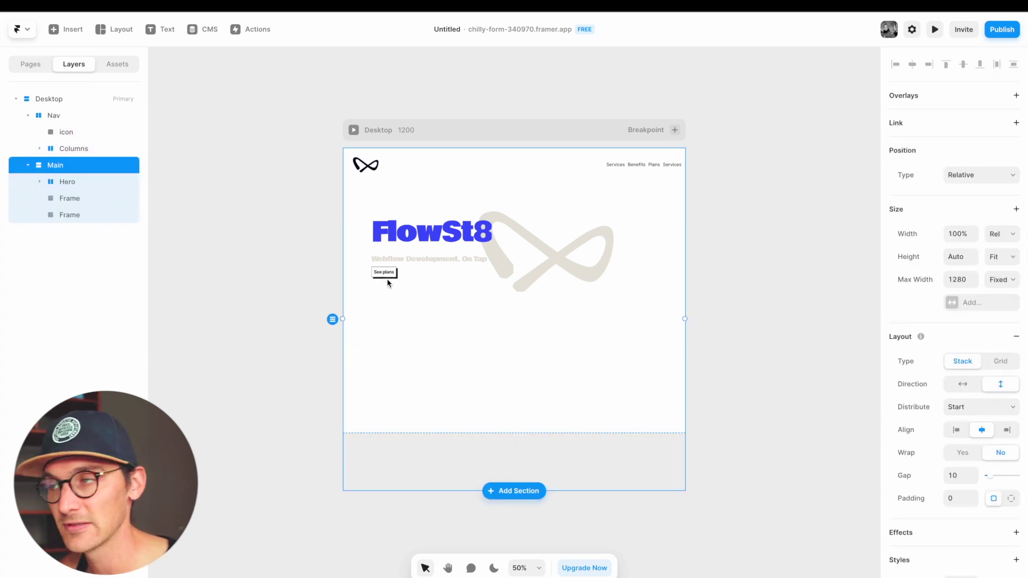
{"action": "left_click", "coordinate": [399, 238]}
{"action": "left_click", "coordinate": [83, 199]}
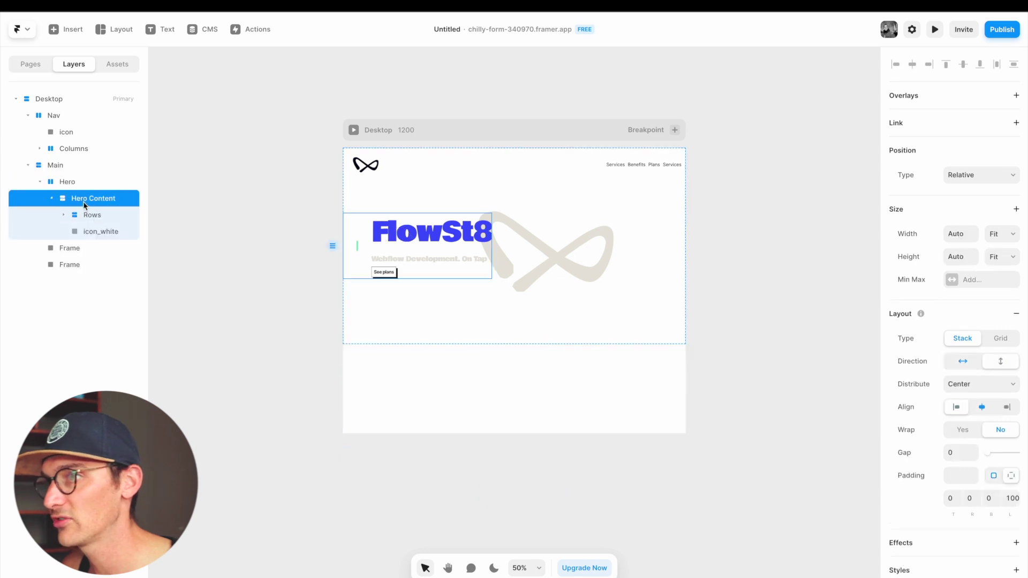
{"action": "left_click", "coordinate": [73, 217]}
{"action": "left_click", "coordinate": [102, 233]}
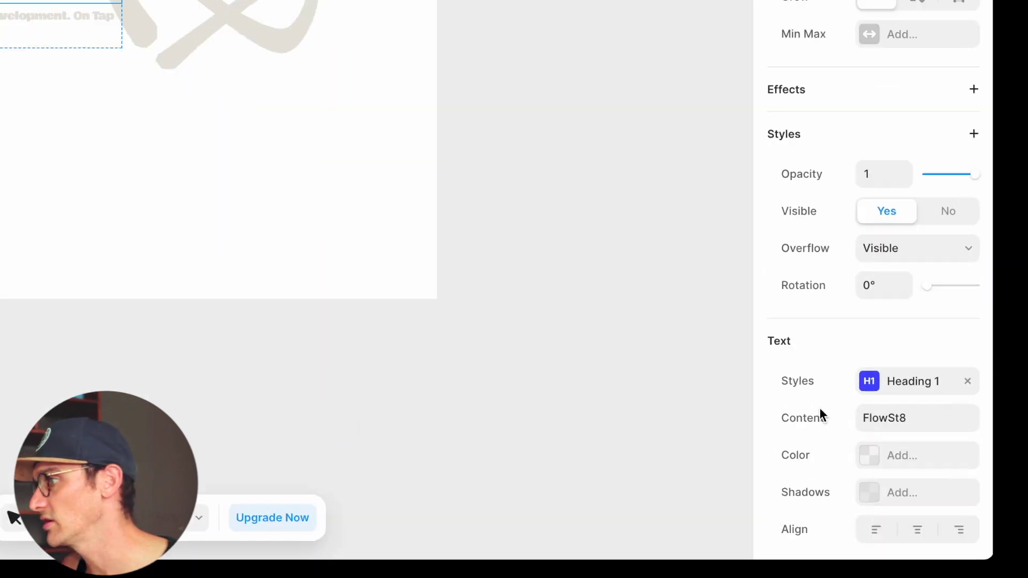
- List the heading's Accessibility tag options, h1 through span, with h1 current
{"action": "scroll", "coordinate": [932, 506], "scroll_direction": "down", "scroll_amount": 5}
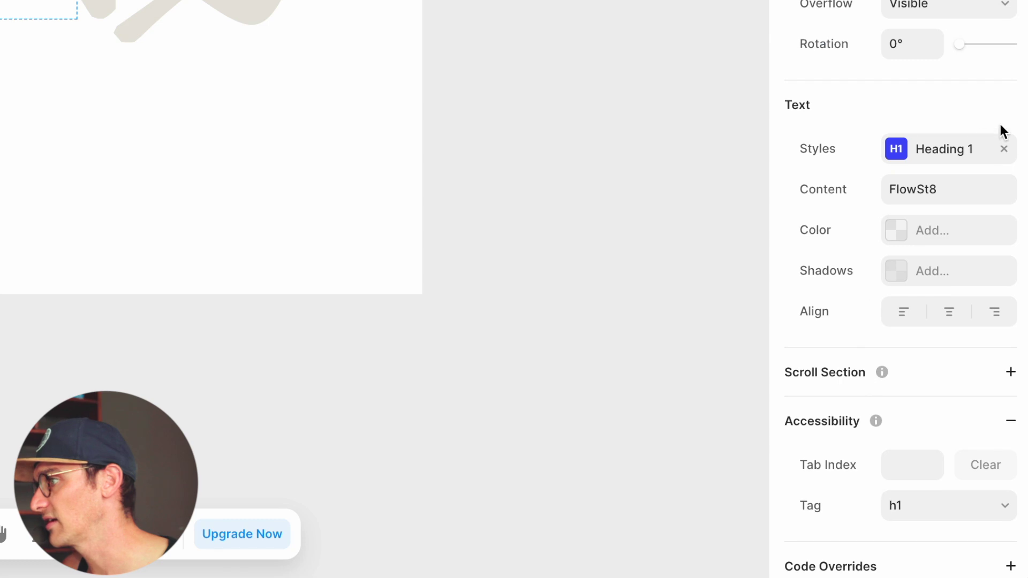
{"action": "scroll", "coordinate": [816, 281], "scroll_direction": "down", "scroll_amount": 2}
{"action": "left_click", "coordinate": [910, 385]}
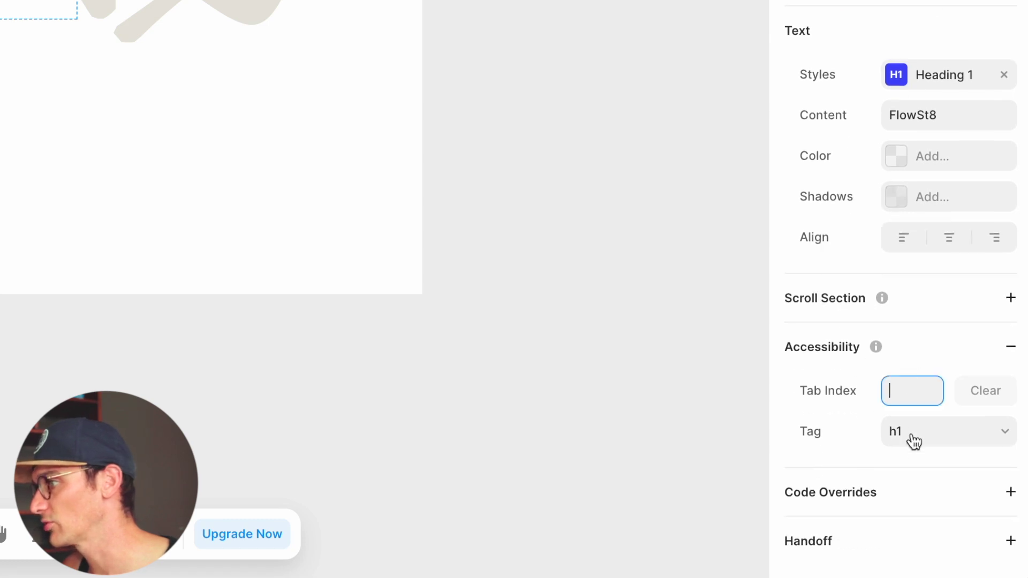
{"action": "left_click", "coordinate": [912, 437]}
{"action": "scroll", "coordinate": [936, 478], "scroll_direction": "down", "scroll_amount": 2}
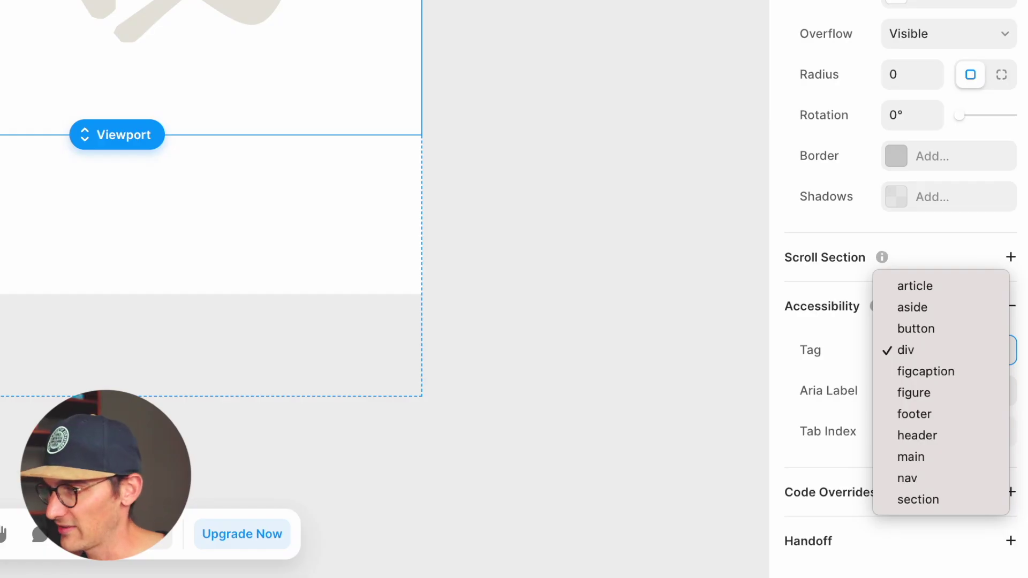
- Close the Hero frame's tag list with Escape, leaving it as div
{"action": "key", "text": "Escape"}
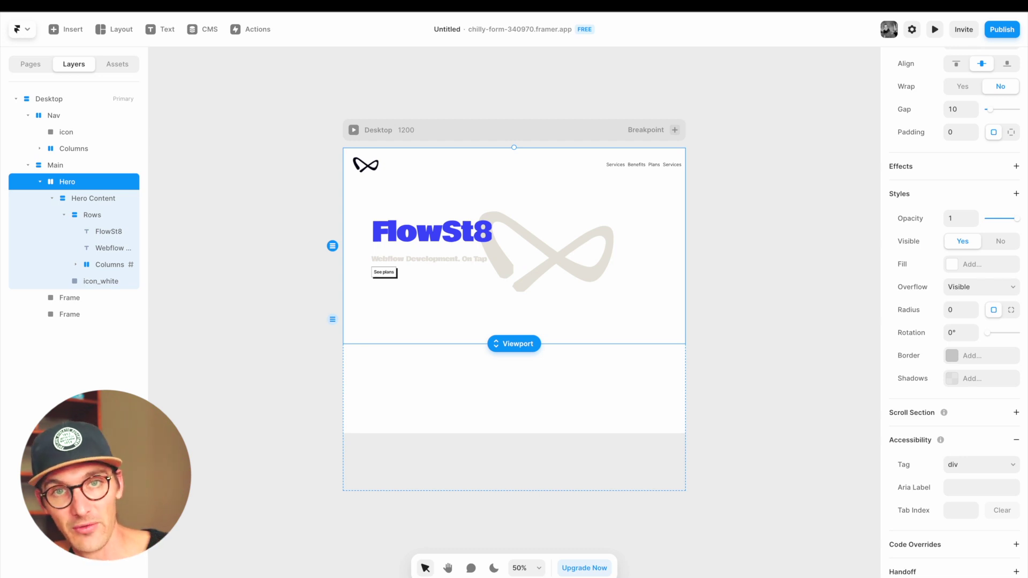
- Show the Hero frame's Accessibility tag options, with div selected
{"action": "left_click", "coordinate": [960, 464]}
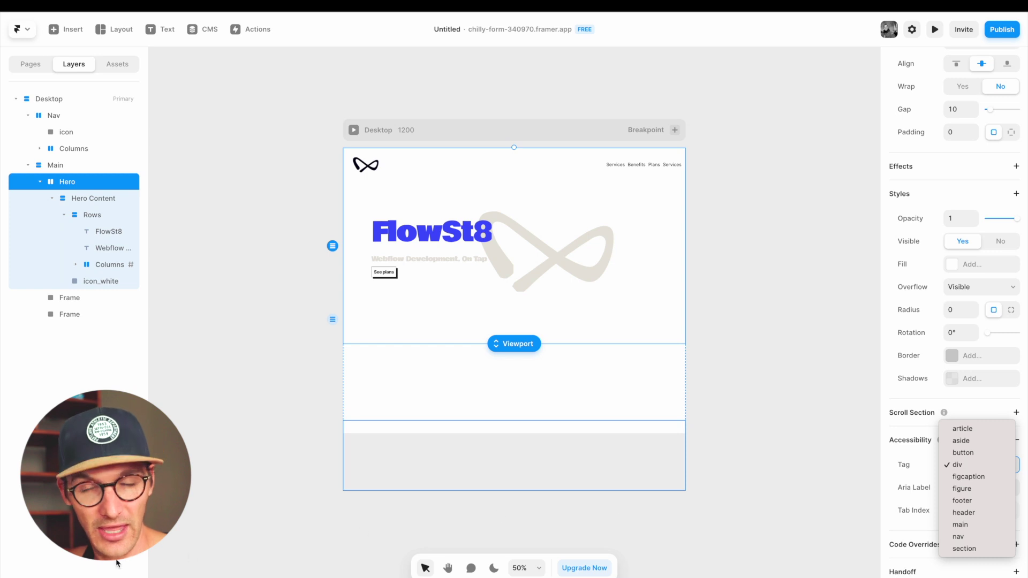
- Dismiss the Hero tag list with Escape, keeping div
{"action": "key", "text": "Escape"}
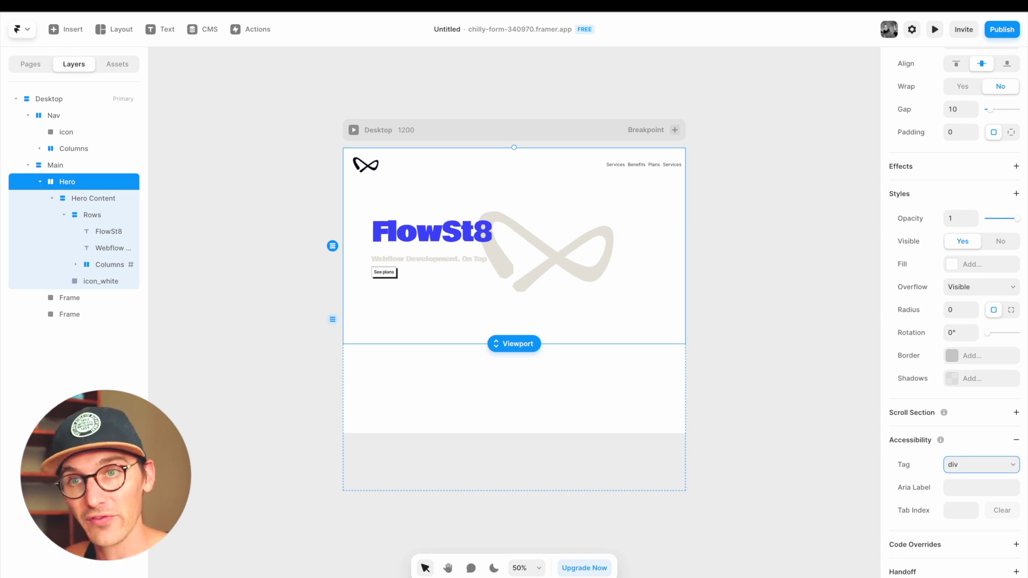
- Reopen the Hero frame's Accessibility tag options, div still current
{"action": "left_click", "coordinate": [1014, 464]}
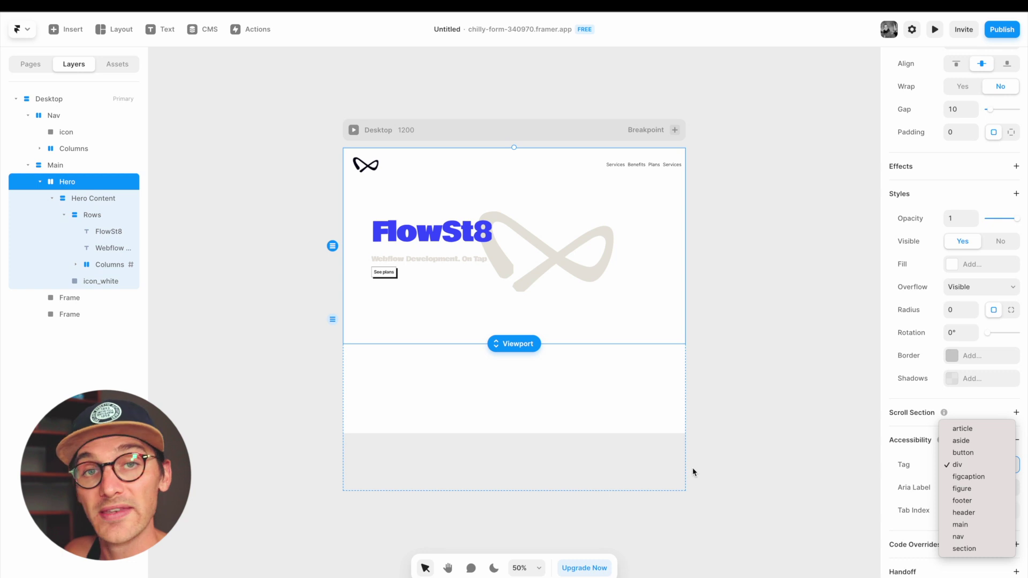
- Escape out of the Hero tag list without changing it from div
{"action": "key", "text": "Escape"}
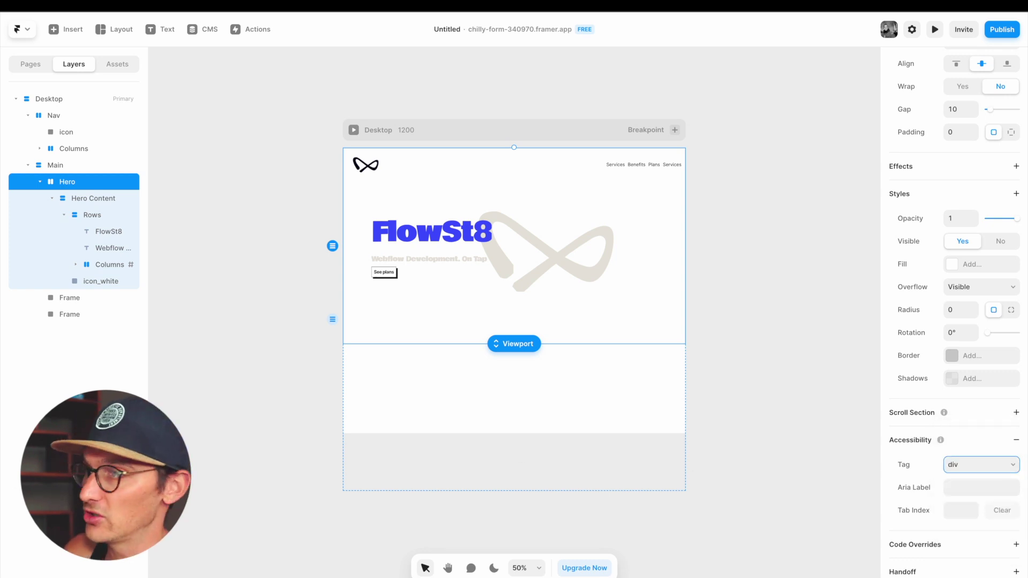